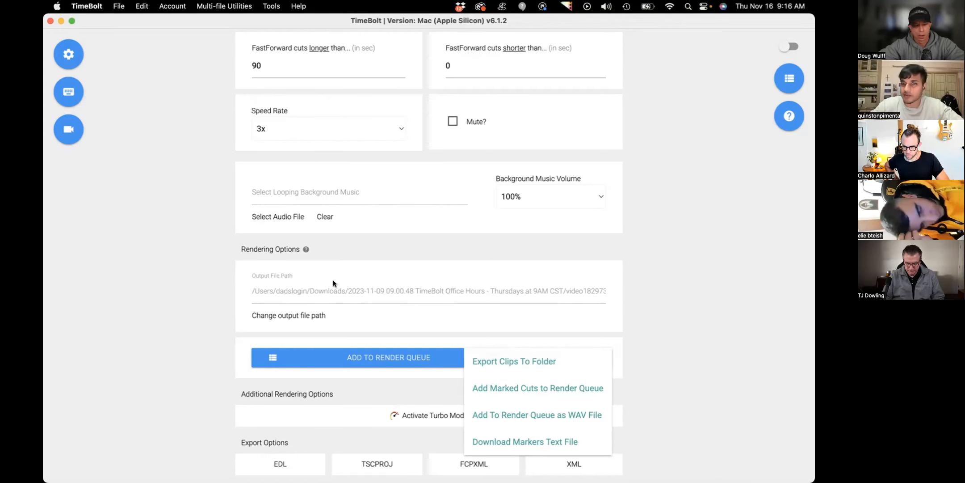
- Mark four speech segments on the timeline, starting at about 3m 6s, 3m 11s, 3m 17s and 3m 26s
{"action": "scroll", "coordinate": [332, 280], "scroll_direction": "up", "scroll_amount": 10}
{"action": "scroll", "coordinate": [301, 250], "scroll_direction": "right", "scroll_amount": 2}
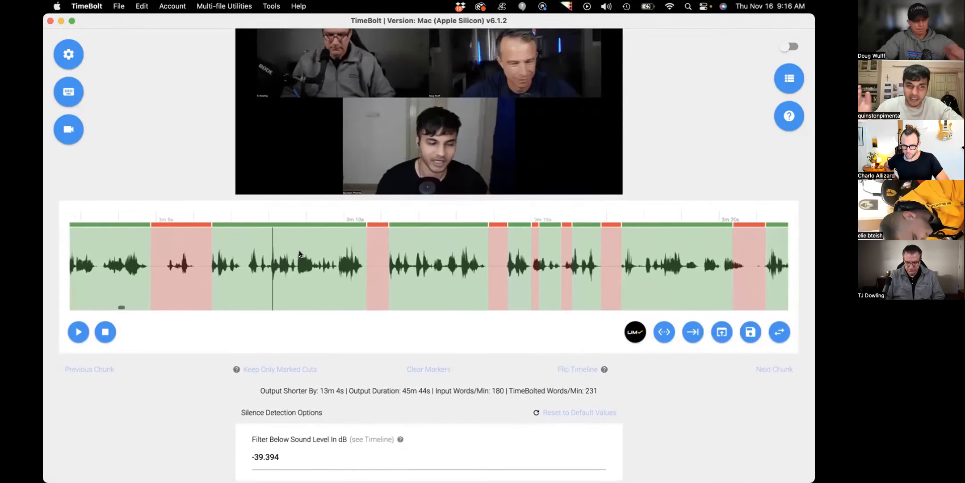
{"action": "scroll", "coordinate": [326, 289], "scroll_direction": "right", "scroll_amount": 1}
{"action": "left_click", "coordinate": [327, 289]}
{"action": "left_click", "coordinate": [408, 284]}
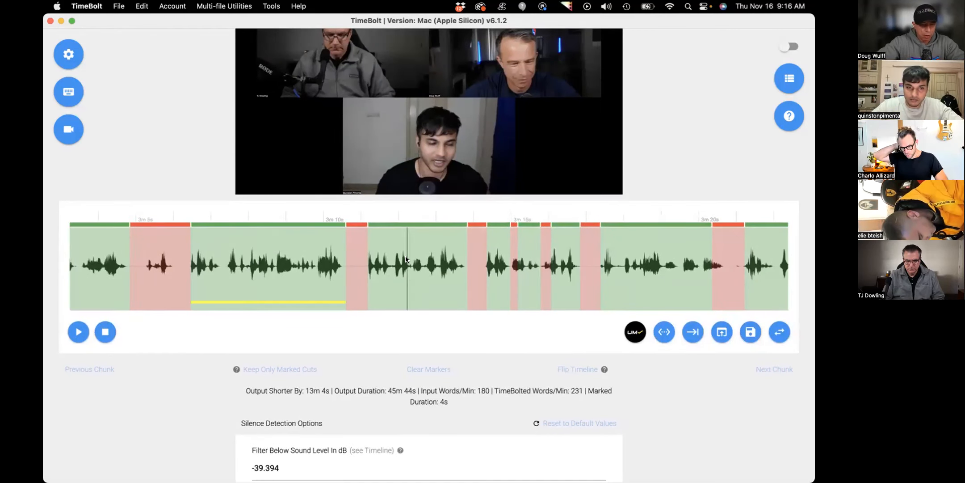
{"action": "scroll", "coordinate": [461, 264], "scroll_direction": "right", "scroll_amount": 8}
{"action": "scroll", "coordinate": [461, 263], "scroll_direction": "right", "scroll_amount": 12}
{"action": "left_click", "coordinate": [514, 262]}
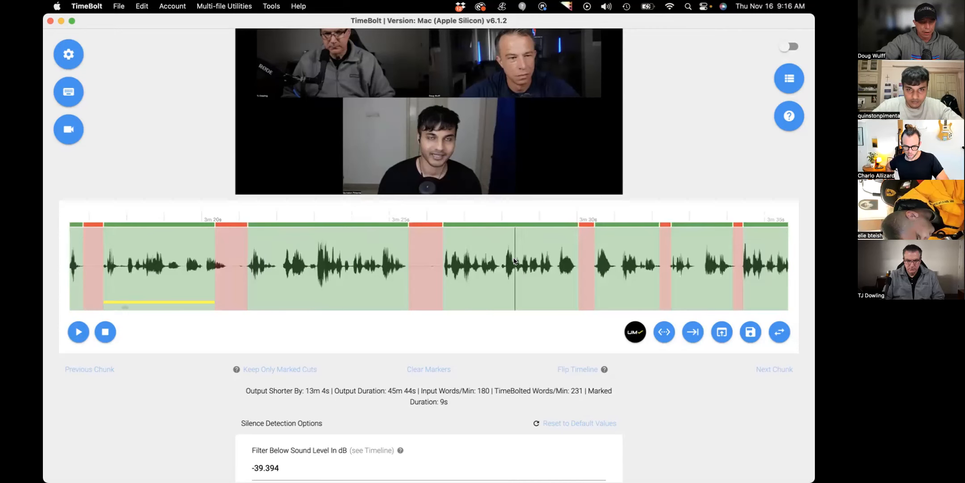
{"action": "left_click", "coordinate": [514, 261]}
- Mark two more speech segments on the timeline, starting at about 3m 34s and 3m 40s
{"action": "scroll", "coordinate": [514, 261], "scroll_direction": "down", "scroll_amount": 3}
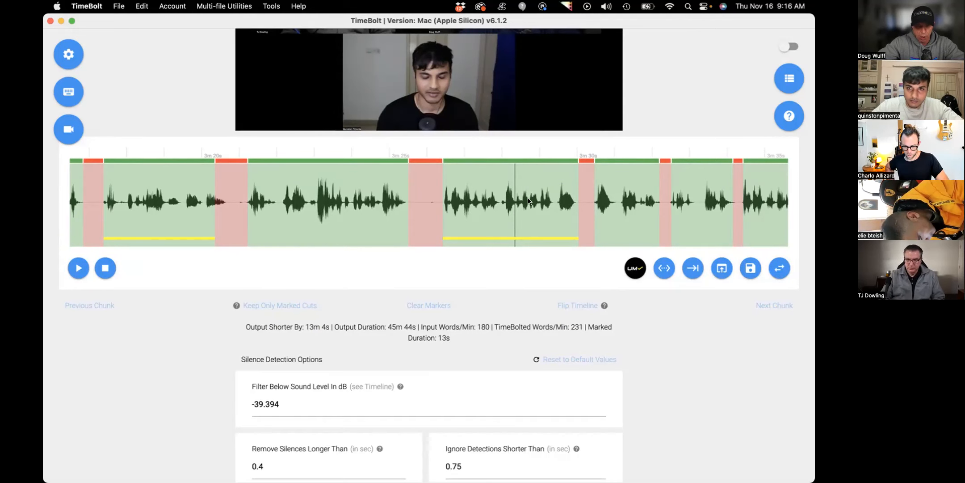
{"action": "scroll", "coordinate": [436, 203], "scroll_direction": "right", "scroll_amount": 5}
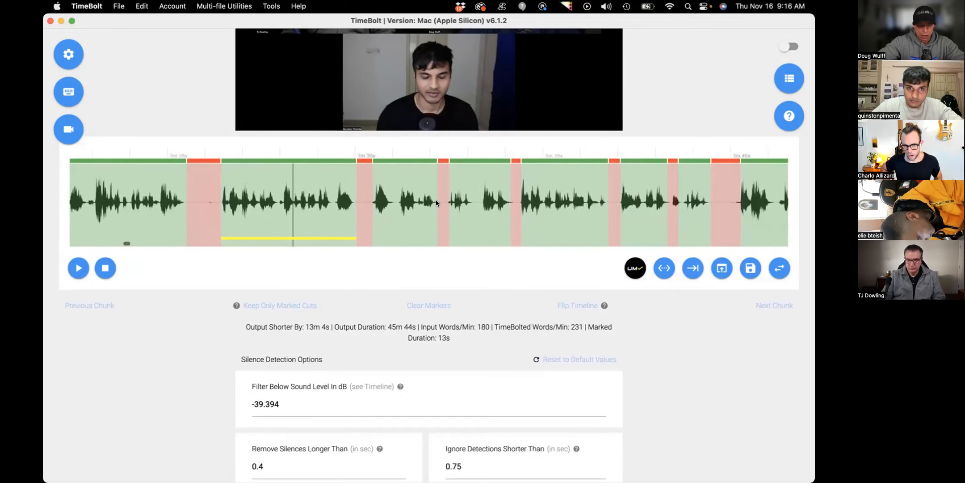
{"action": "left_click", "coordinate": [564, 194]}
{"action": "scroll", "coordinate": [514, 199], "scroll_direction": "right", "scroll_amount": 6}
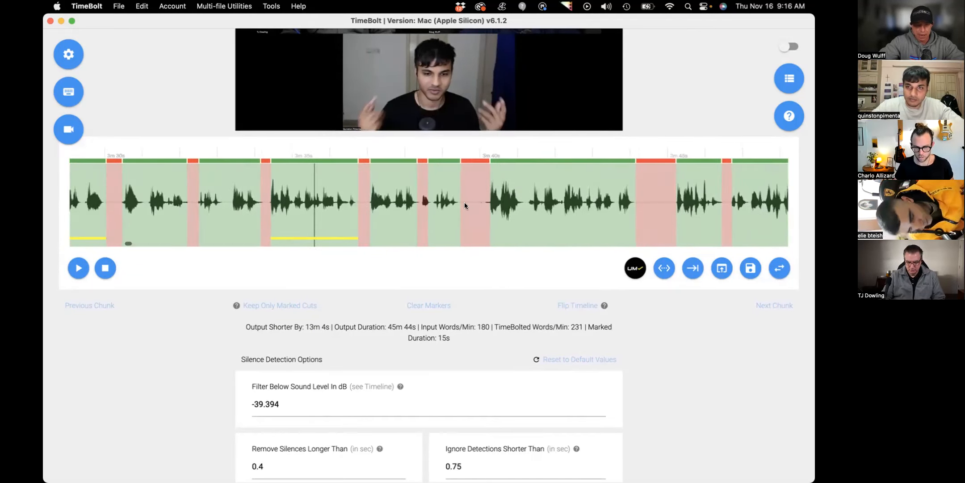
{"action": "left_click", "coordinate": [563, 214]}
{"action": "key", "text": "m"}
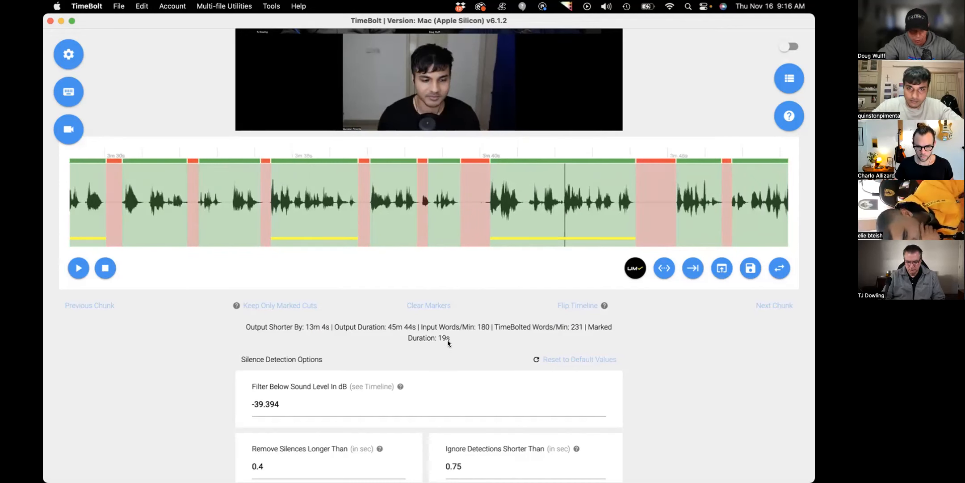
{"action": "scroll", "coordinate": [499, 216], "scroll_direction": "right", "scroll_amount": 20}
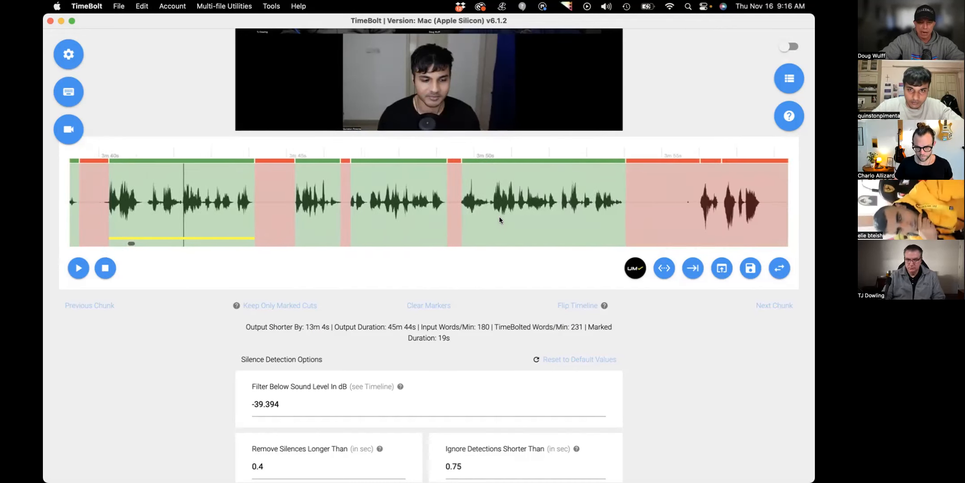
{"action": "left_click", "coordinate": [430, 203]}
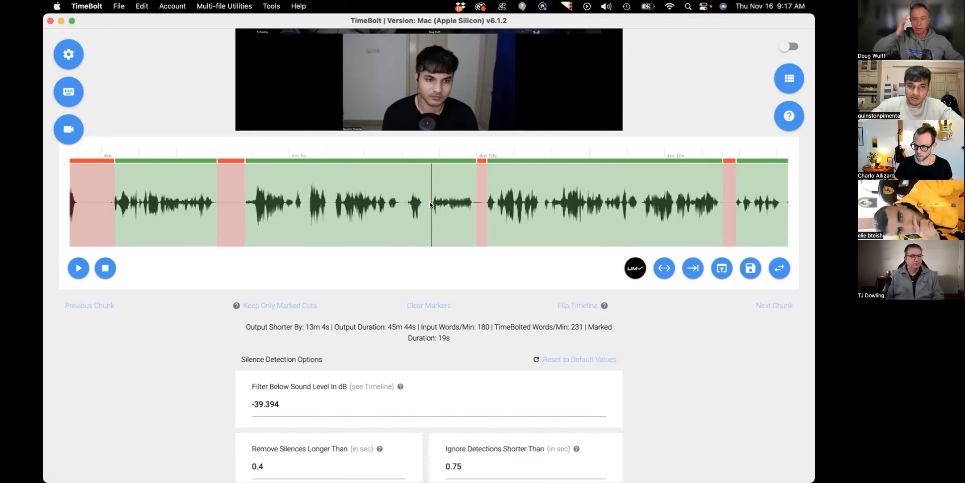
{"action": "scroll", "coordinate": [430, 204], "scroll_direction": "down", "scroll_amount": 2}
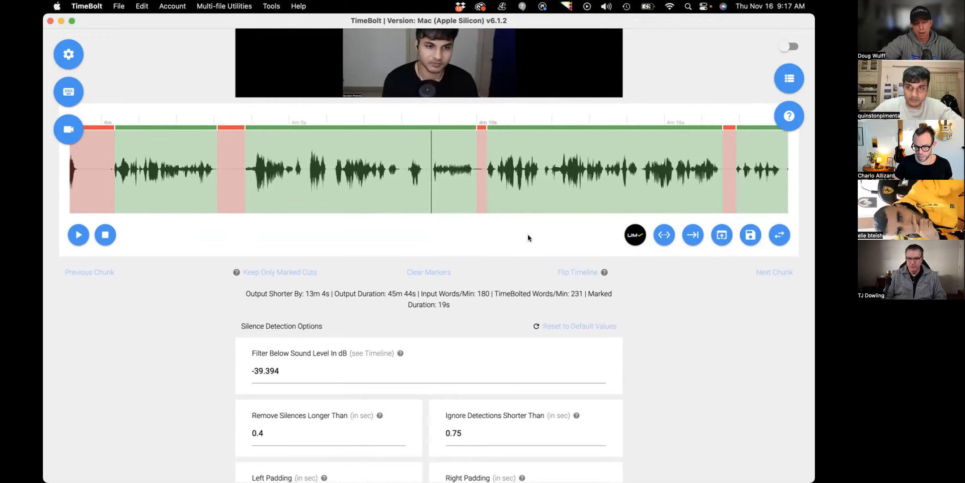
{"action": "scroll", "coordinate": [521, 227], "scroll_direction": "up", "scroll_amount": 1}
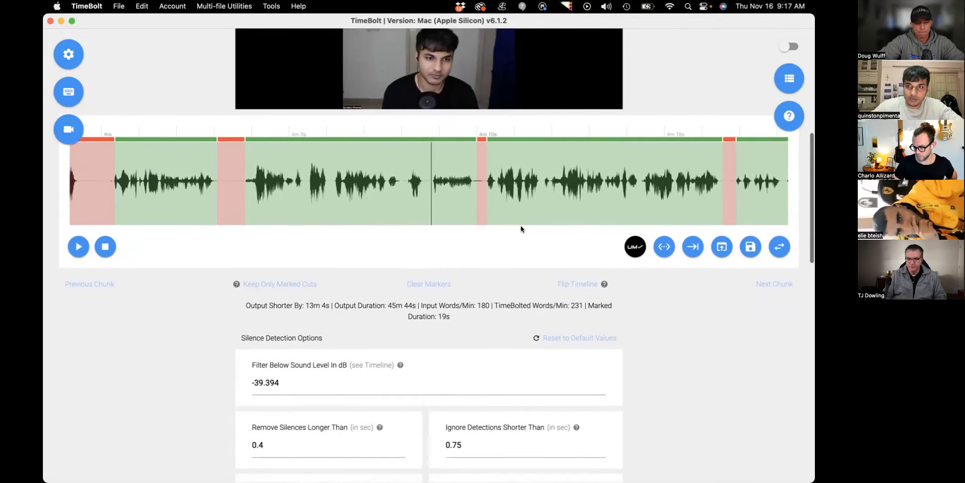
- Keep only the marked cuts on the timeline and place the playhead near 3m 35s to check them
{"action": "scroll", "coordinate": [521, 226], "scroll_direction": "down", "scroll_amount": 20}
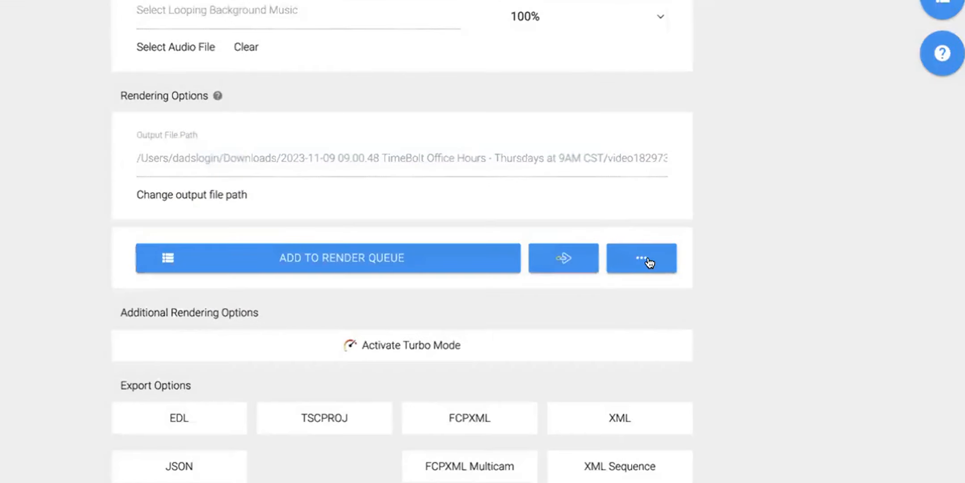
{"action": "left_click", "coordinate": [589, 253]}
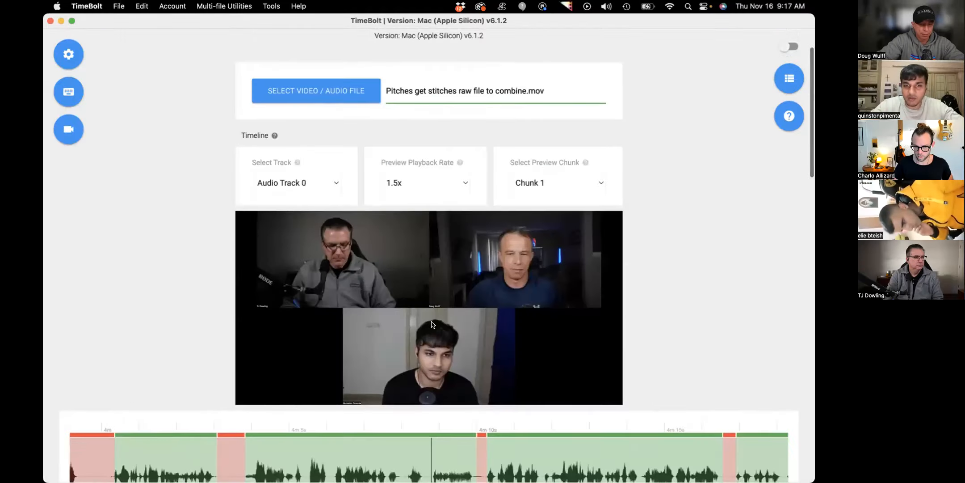
{"action": "scroll", "coordinate": [388, 161], "scroll_direction": "down", "scroll_amount": 10}
{"action": "left_click", "coordinate": [295, 226]}
{"action": "left_click", "coordinate": [518, 188]}
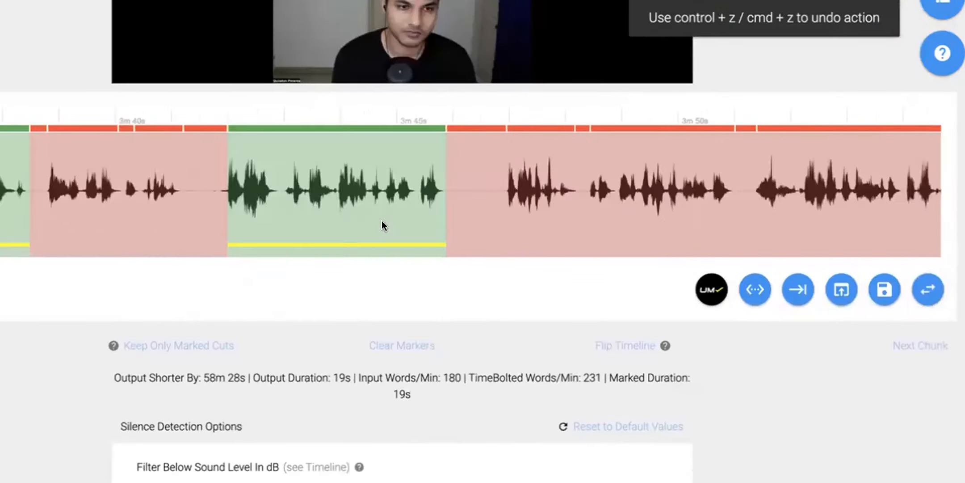
{"action": "left_click", "coordinate": [111, 179]}
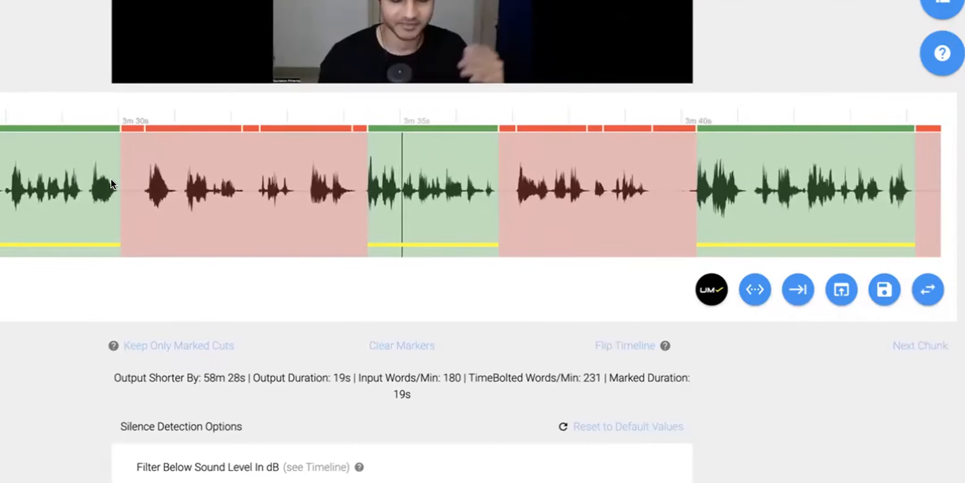
- View the Turbo Mode rendering settings and close them without changing anything
{"action": "scroll", "coordinate": [110, 179], "scroll_direction": "down", "scroll_amount": 10}
{"action": "scroll", "coordinate": [111, 179], "scroll_direction": "down", "scroll_amount": 2}
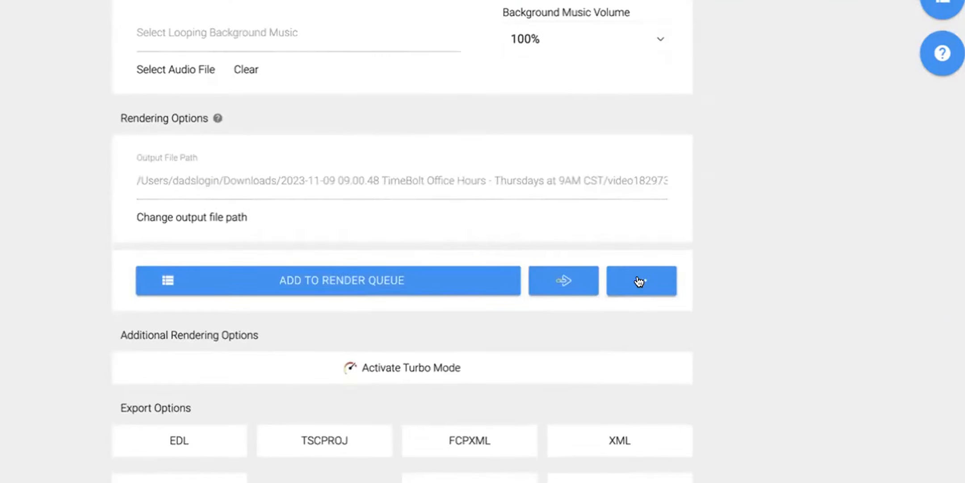
{"action": "scroll", "coordinate": [640, 281], "scroll_direction": "up", "scroll_amount": 10}
{"action": "scroll", "coordinate": [668, 276], "scroll_direction": "down", "scroll_amount": 10}
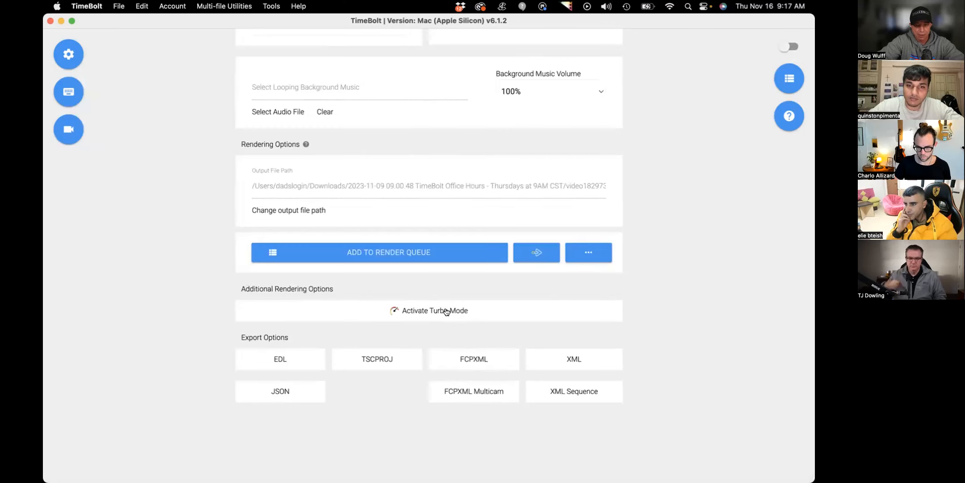
{"action": "left_click", "coordinate": [429, 343]}
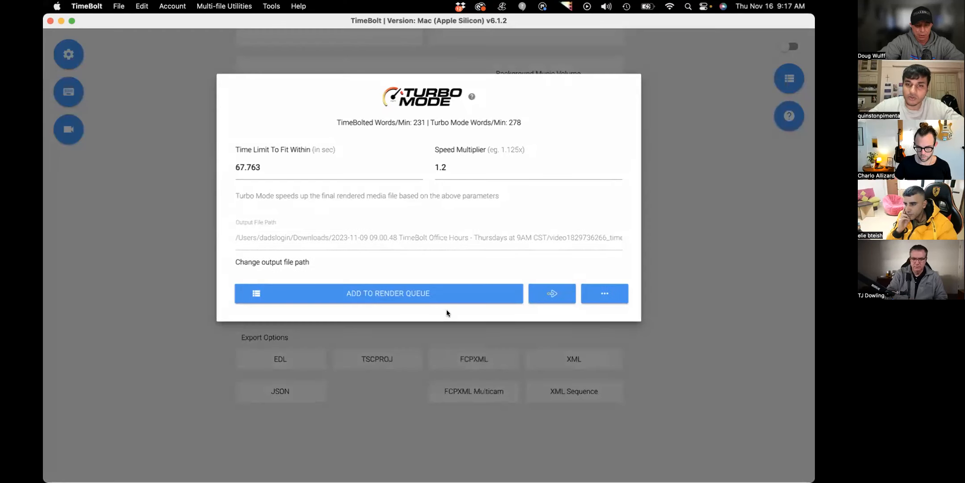
{"action": "left_click", "coordinate": [533, 352]}
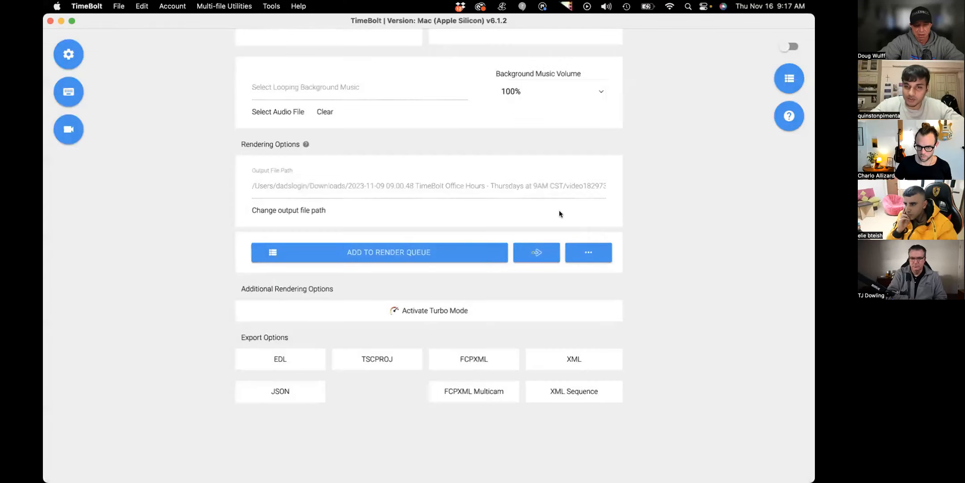
- Export the kept clips as separate files to the "test forlder for social" folder in Downloads
{"action": "left_click", "coordinate": [588, 252]}
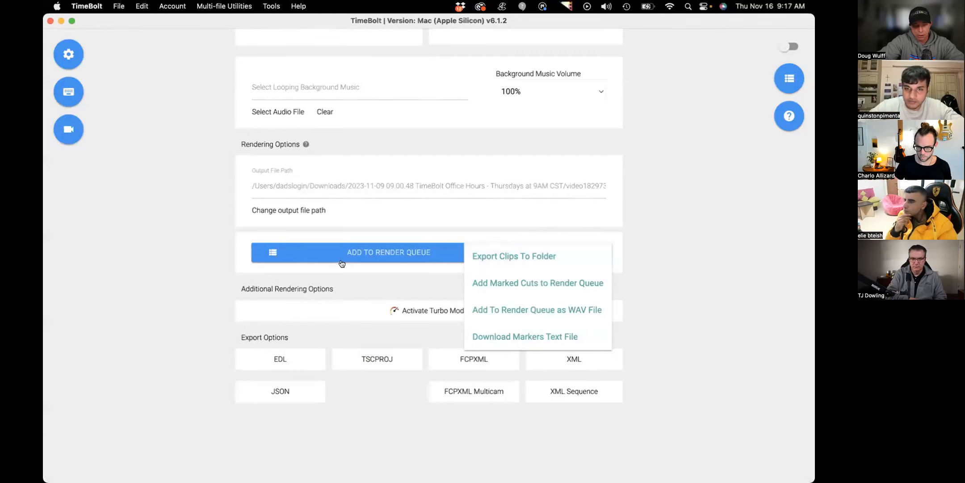
{"action": "left_click", "coordinate": [534, 257]}
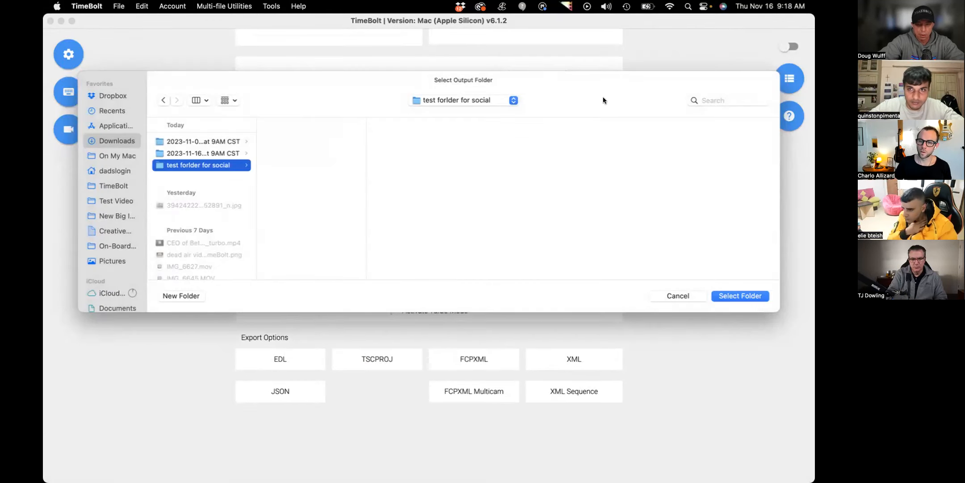
{"action": "left_click", "coordinate": [735, 296]}
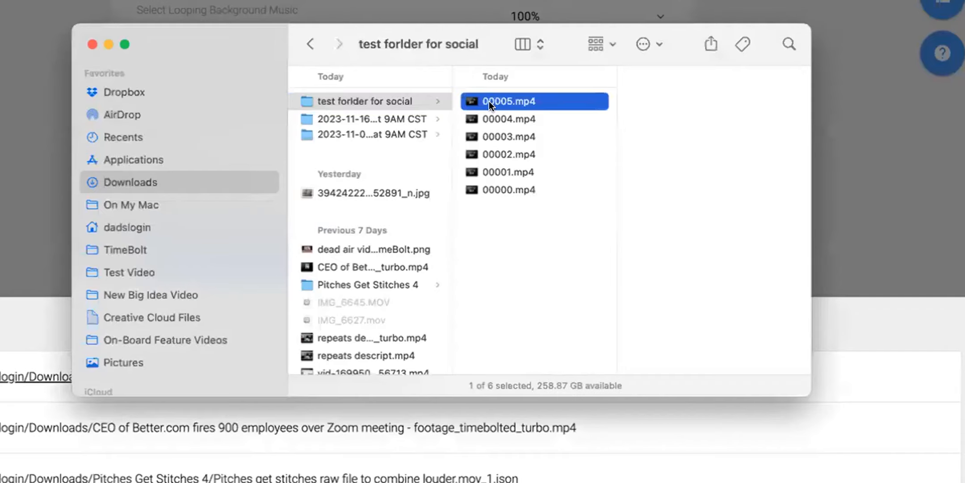
- Play the exported clip 00003.mp4 briefly and close the player
{"action": "left_click", "coordinate": [476, 115]}
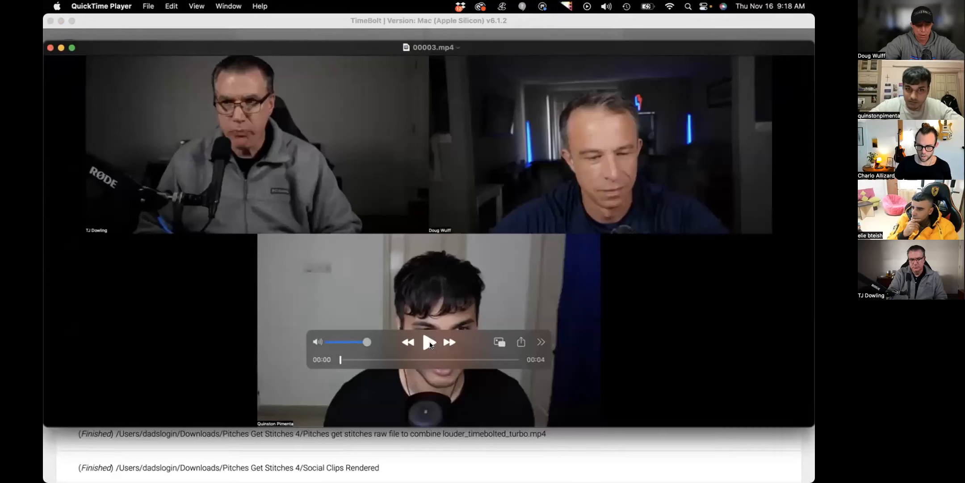
{"action": "left_click", "coordinate": [428, 343]}
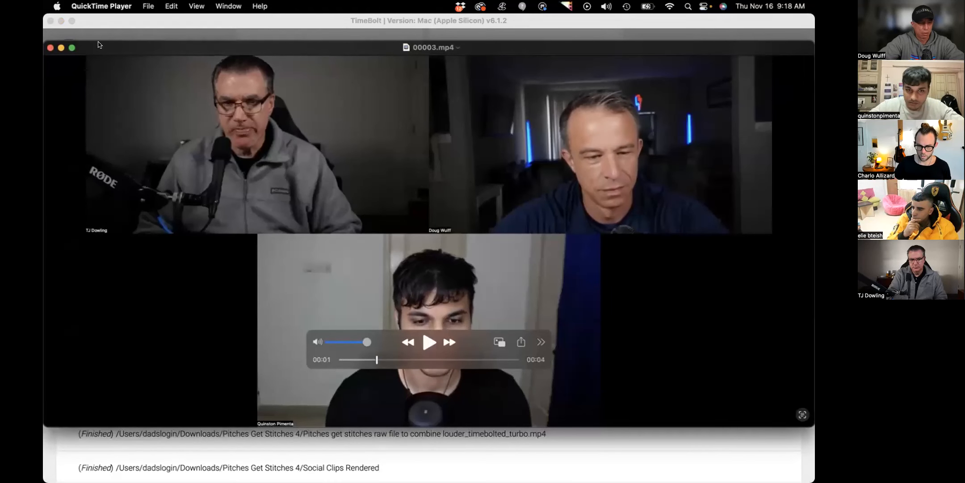
{"action": "left_click", "coordinate": [51, 48]}
- Select all six exported clips, 00005.mp4 through 00000.mp4, in the output folder
{"action": "left_click", "coordinate": [482, 147]}
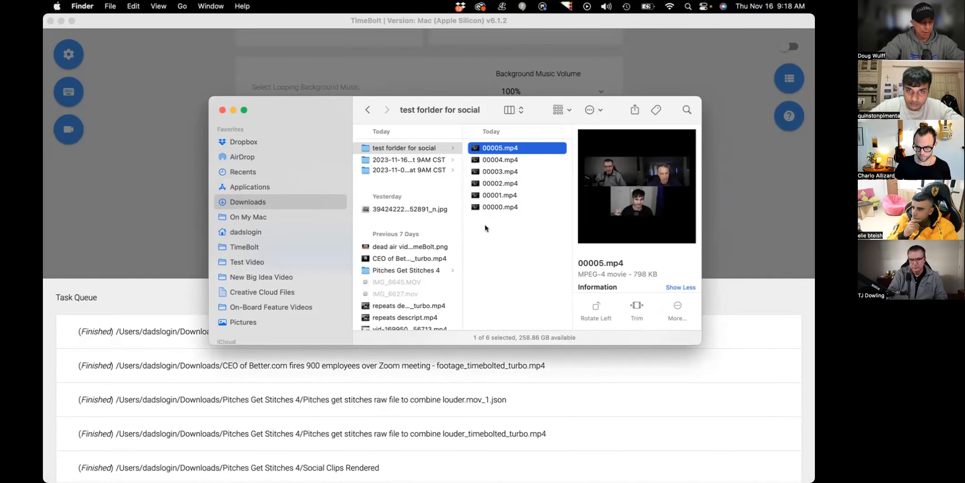
{"action": "left_click", "coordinate": [486, 219]}
{"action": "left_click", "coordinate": [490, 149]}
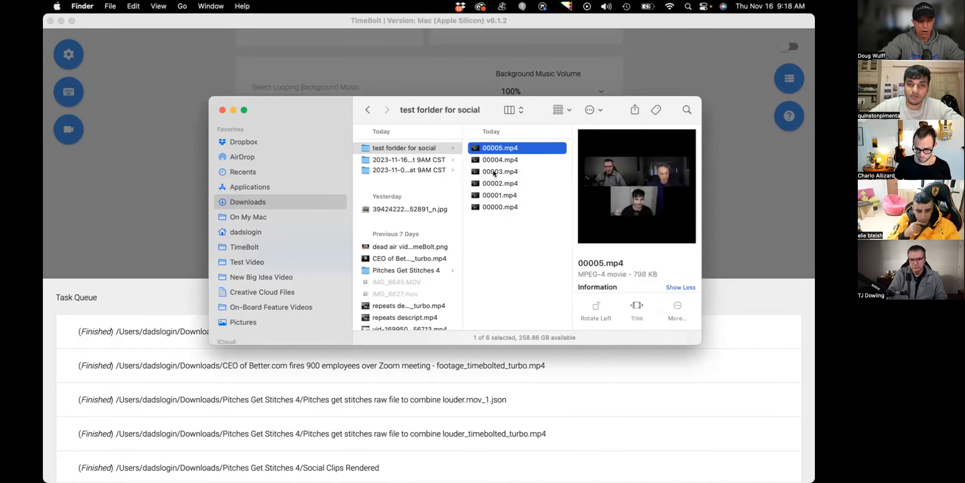
{"action": "left_click", "coordinate": [501, 205], "text": "shift"}
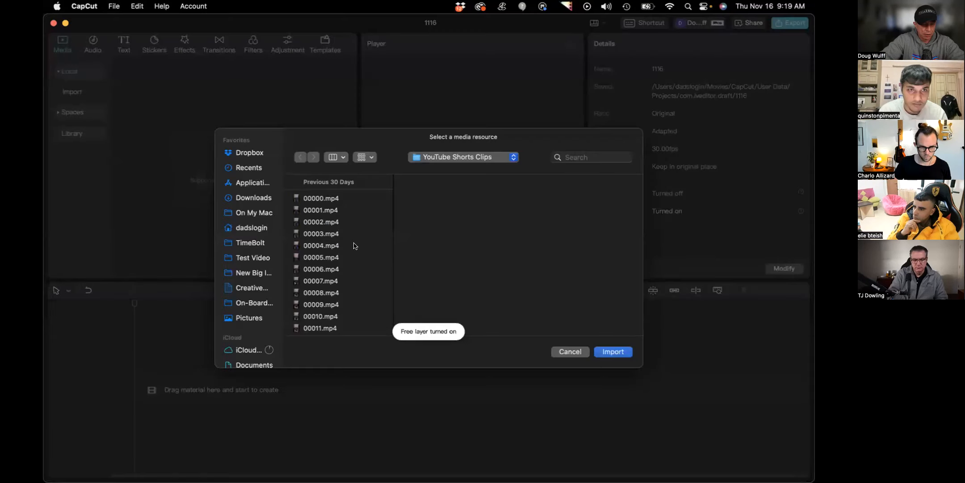
- In CapCut, import clips 00000.mp4 through 00005.mp4 from the "test forlder for social" folder in Downloads
{"action": "left_click", "coordinate": [254, 197]}
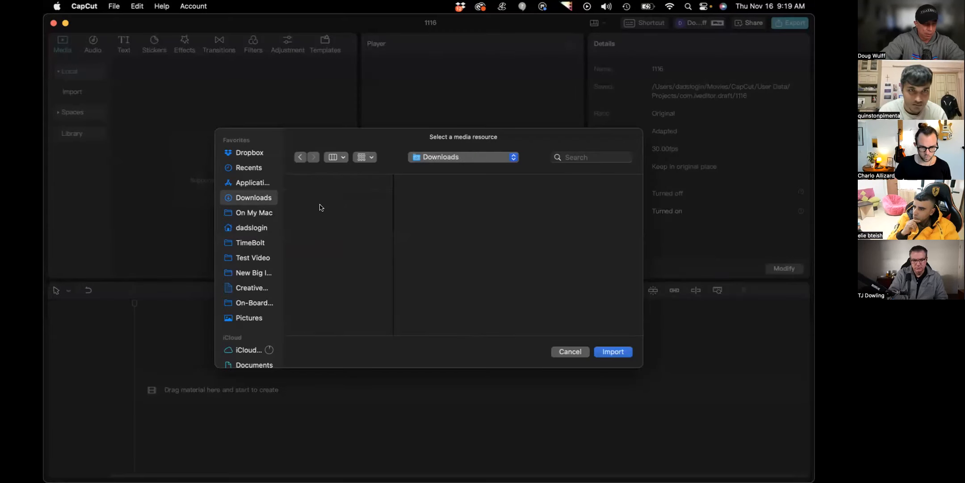
{"action": "left_click", "coordinate": [335, 221]}
{"action": "left_click", "coordinate": [426, 198]}
{"action": "left_click", "coordinate": [418, 257], "text": "shift"}
{"action": "left_click", "coordinate": [608, 352]}
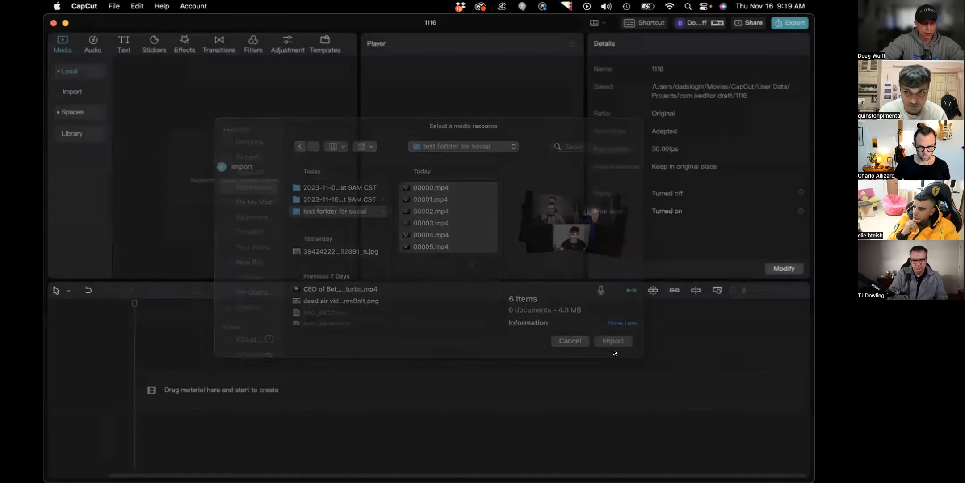
- Place all six imported clips together on the empty timeline
{"action": "left_click", "coordinate": [158, 101]}
{"action": "left_click", "coordinate": [297, 181], "text": "shift"}
{"action": "left_click_drag", "start_coordinate": [298, 181], "coordinate": [235, 341]}
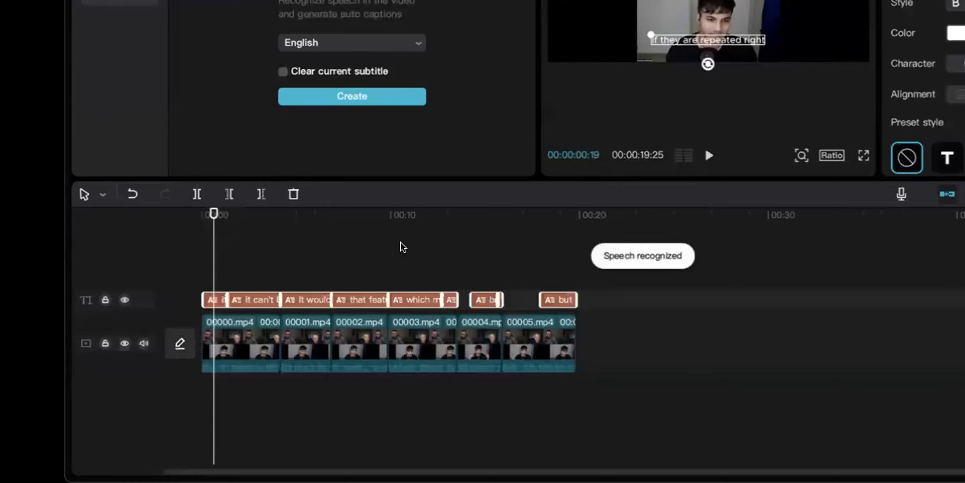
- Examine the auto captions and clips along the timeline and move the playhead to 00:00:07:23
{"action": "scroll", "coordinate": [261, 277], "scroll_direction": "up", "scroll_amount": 3}
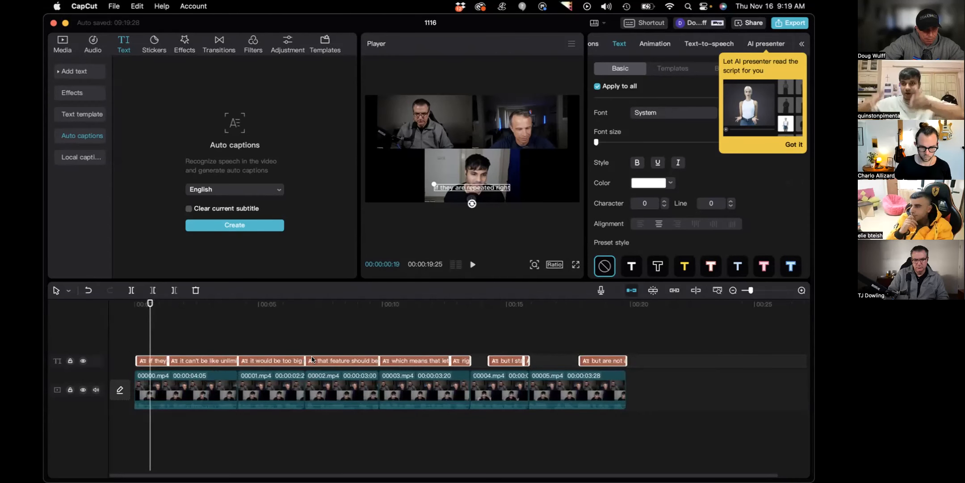
{"action": "scroll", "coordinate": [312, 359], "scroll_direction": "up", "scroll_amount": 2}
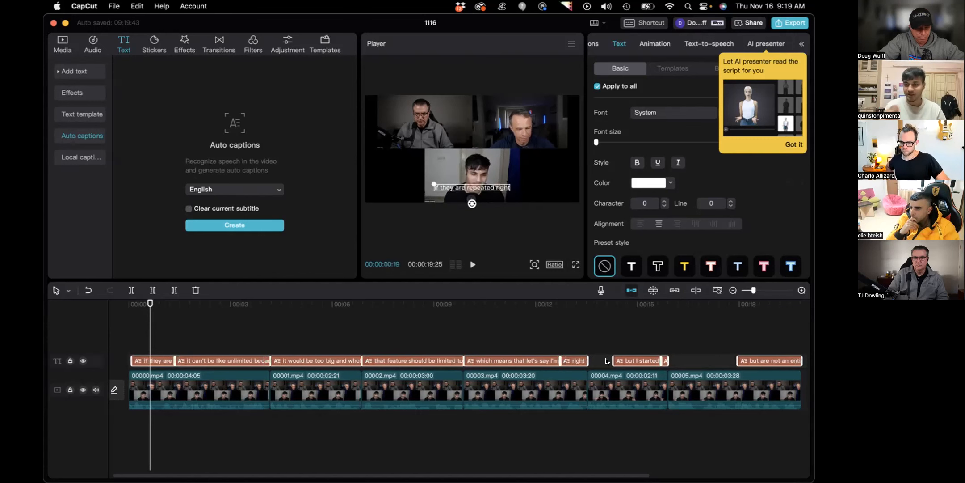
{"action": "left_click", "coordinate": [601, 306]}
{"action": "left_click_drag", "start_coordinate": [600, 310], "coordinate": [390, 348]}
{"action": "right_click", "coordinate": [389, 349]}
{"action": "scroll", "coordinate": [389, 348], "scroll_direction": "down", "scroll_amount": 3}
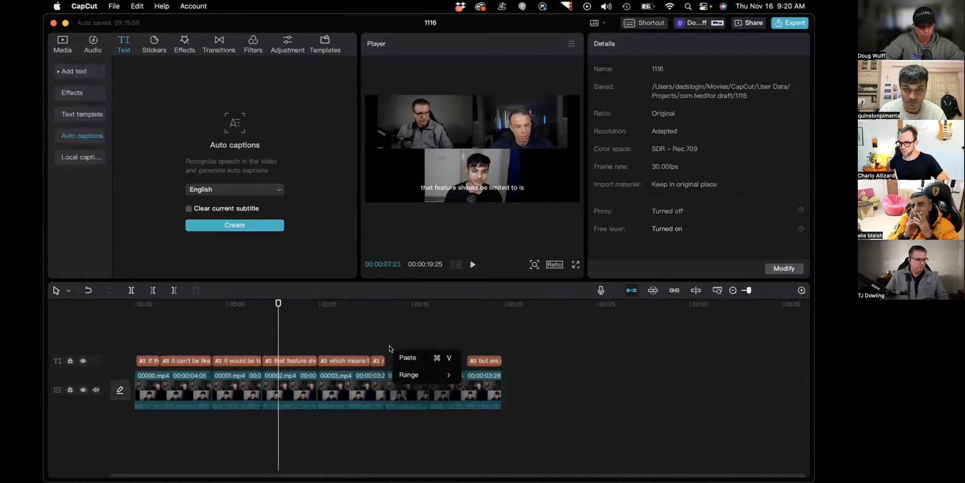
{"action": "left_click", "coordinate": [341, 334]}
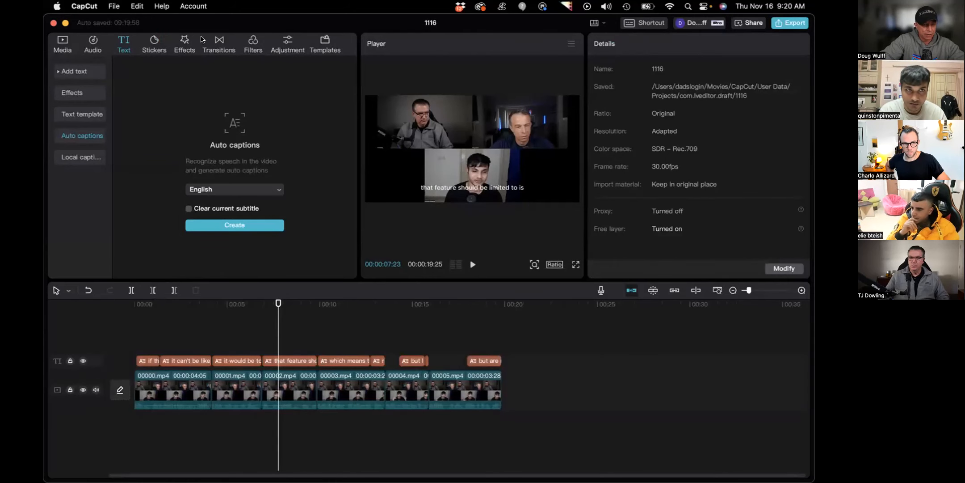
- Add the Signal Glitch transition between clips 00001.mp4 and 00002.mp4 on the timeline
{"action": "left_click", "coordinate": [219, 44]}
{"action": "left_click_drag", "start_coordinate": [196, 99], "coordinate": [275, 385]}
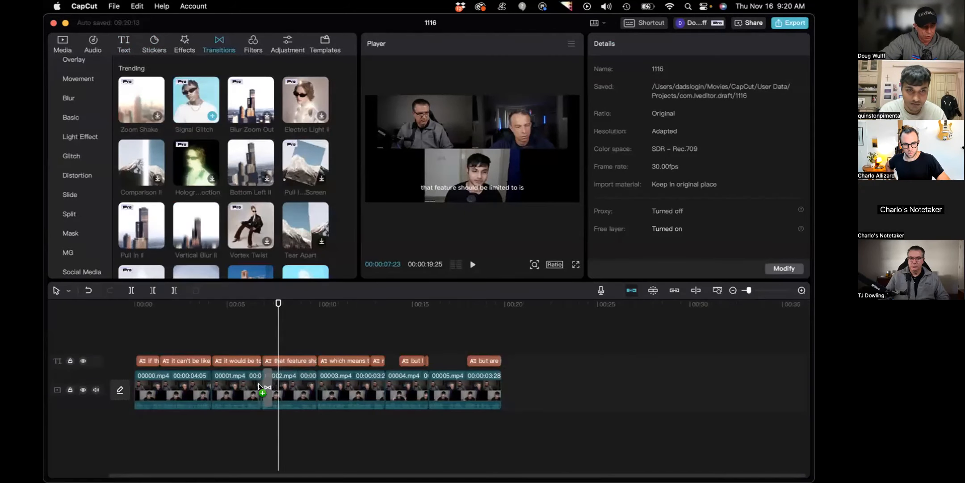
- Preview the Signal Glitch transition between clips 00001.mp4 and 00002.mp4 by scrubbing the playhead across it
{"action": "key", "text": "Return"}
{"action": "left_click_drag", "start_coordinate": [279, 302], "coordinate": [254, 304]}
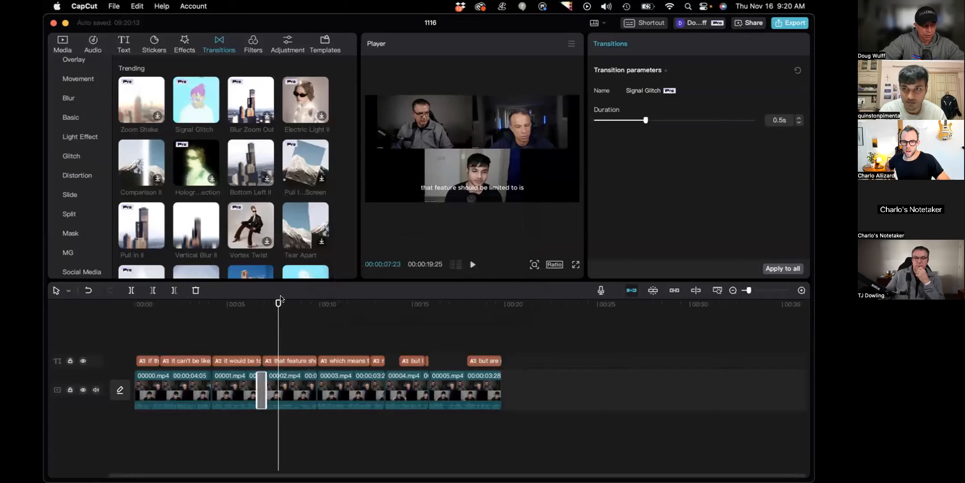
{"action": "left_click_drag", "start_coordinate": [360, 215], "coordinate": [439, 218]}
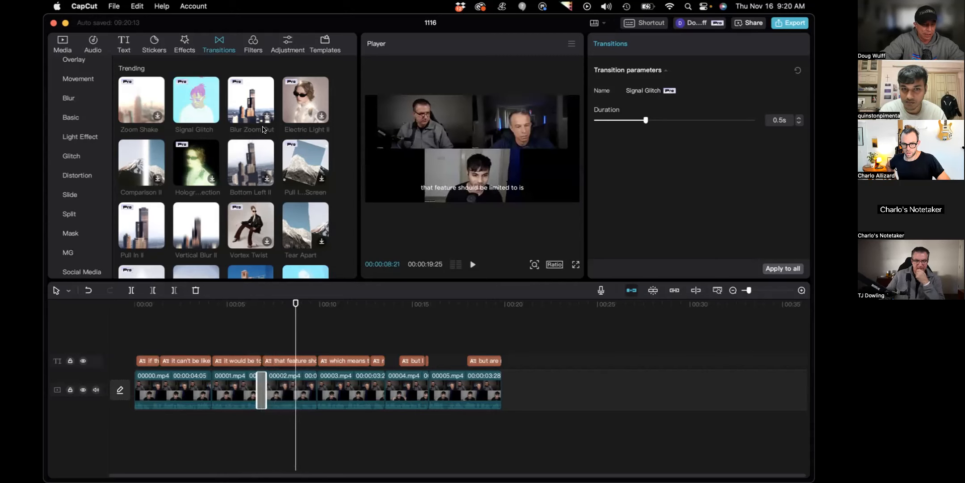
- Add the Color Flicker video effect over clip 00004.mp4, trim it to the clip's end and preview it
{"action": "left_click", "coordinate": [186, 44]}
{"action": "left_click_drag", "start_coordinate": [197, 100], "coordinate": [332, 326]}
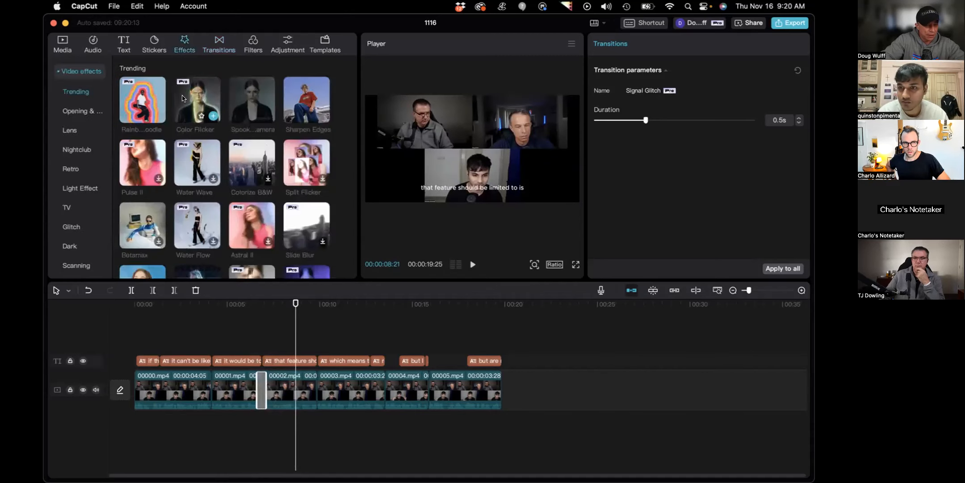
{"action": "left_click_drag", "start_coordinate": [256, 247], "coordinate": [341, 264]}
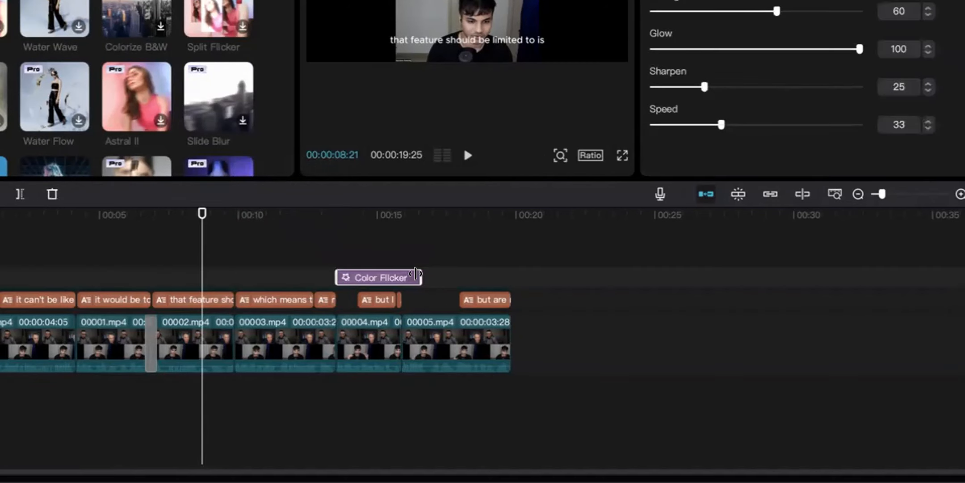
{"action": "left_click", "coordinate": [392, 212]}
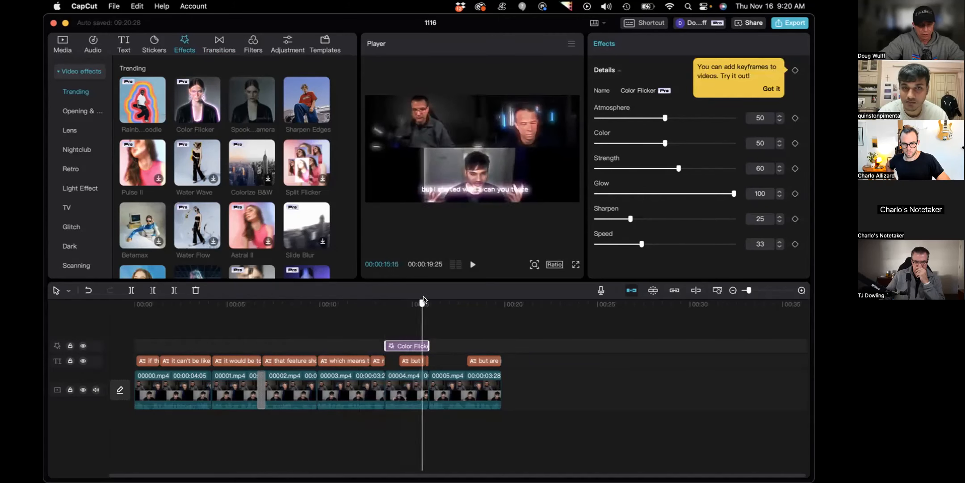
{"action": "mouse_move", "coordinate": [424, 299]}
{"action": "left_mouse_down"}
{"action": "mouse_move", "coordinate": [454, 303]}
{"action": "mouse_move", "coordinate": [186, 303]}
{"action": "mouse_move", "coordinate": [429, 303]}
{"action": "left_mouse_up"}
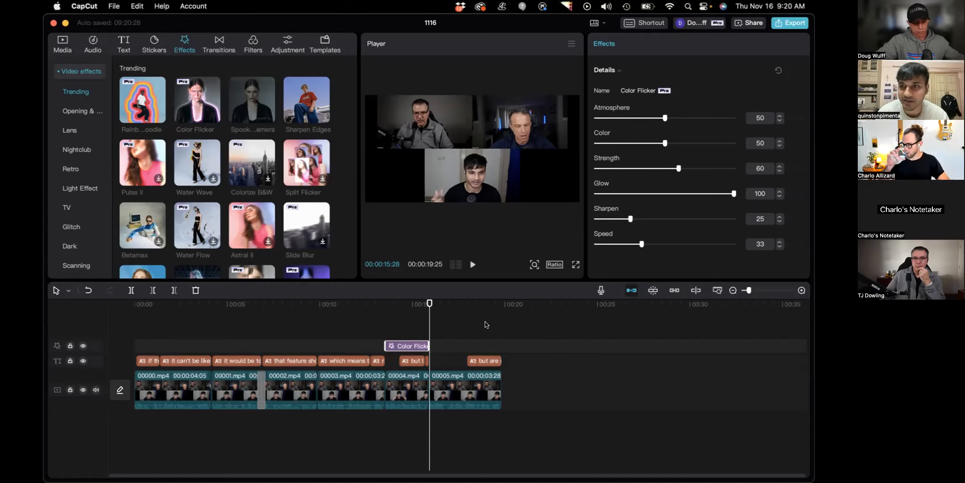
- Review the assembled clips, captions, transition and Color Flicker effect at several points along the timeline
{"action": "left_click_drag", "start_coordinate": [429, 303], "coordinate": [268, 306]}
{"action": "scroll", "coordinate": [502, 368], "scroll_direction": "down", "scroll_amount": 3}
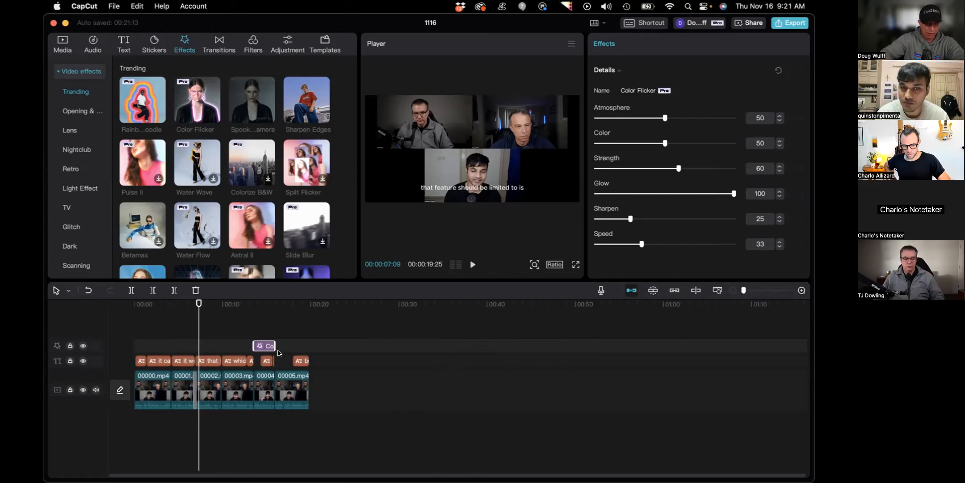
{"action": "left_click_drag", "start_coordinate": [199, 304], "coordinate": [215, 305]}
{"action": "left_click", "coordinate": [299, 327]}
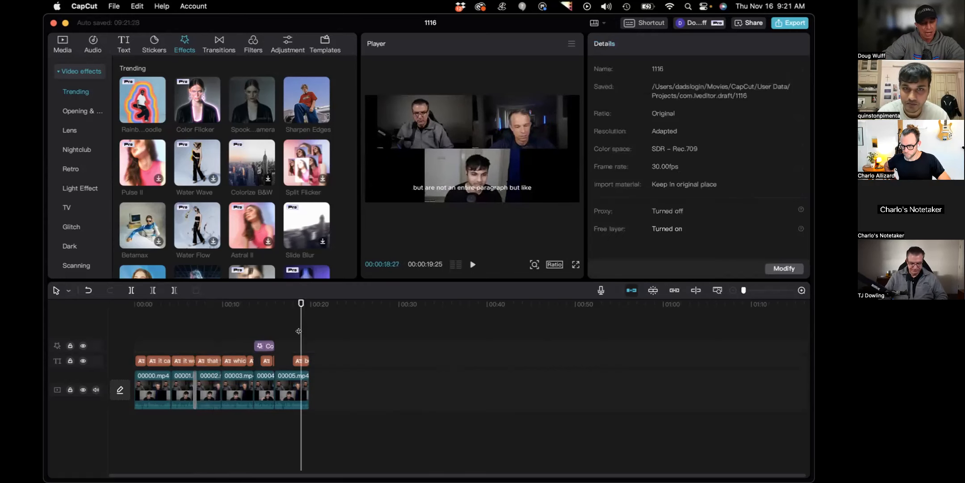
{"action": "left_click", "coordinate": [190, 304]}
{"action": "left_click", "coordinate": [245, 305]}
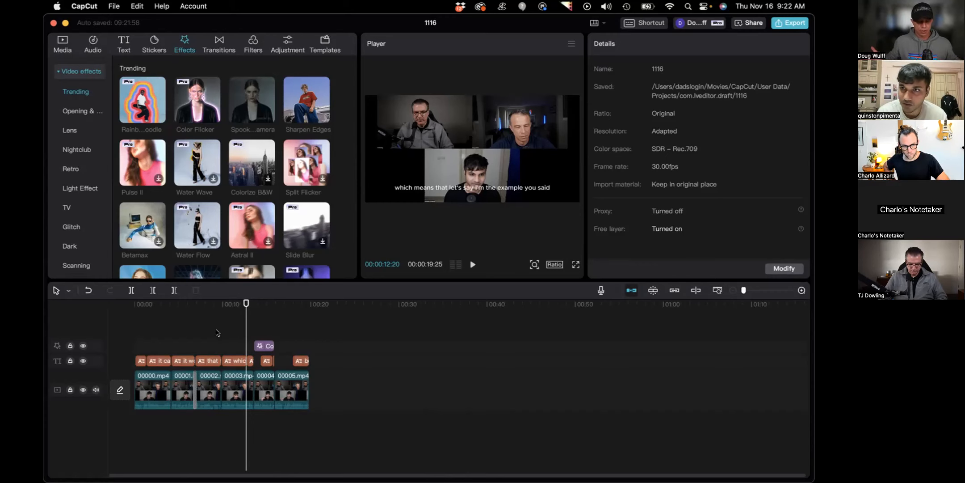
{"action": "left_click_drag", "start_coordinate": [198, 341], "coordinate": [247, 395]}
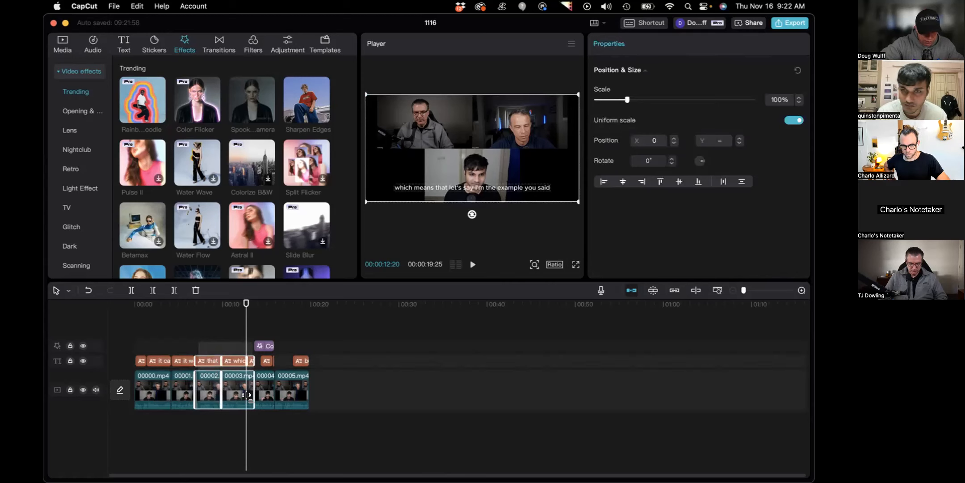
{"action": "left_click", "coordinate": [244, 336]}
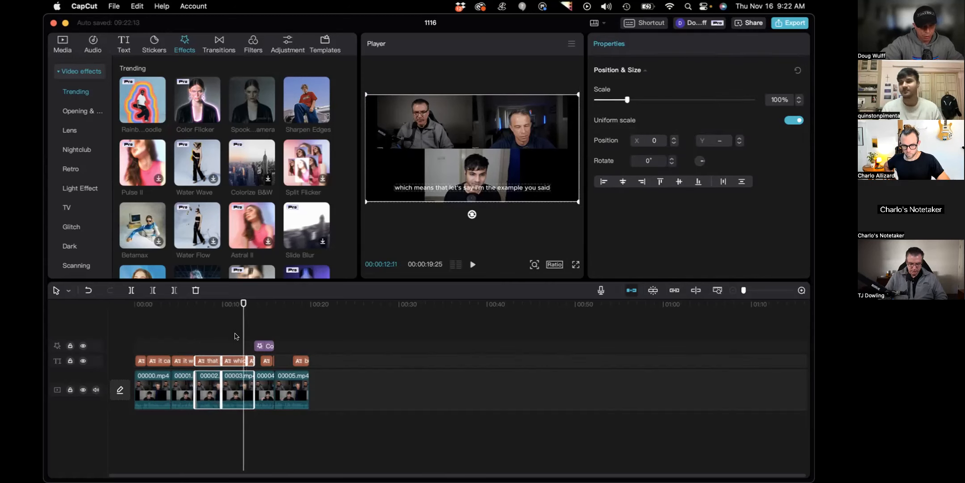
{"action": "left_click", "coordinate": [223, 334]}
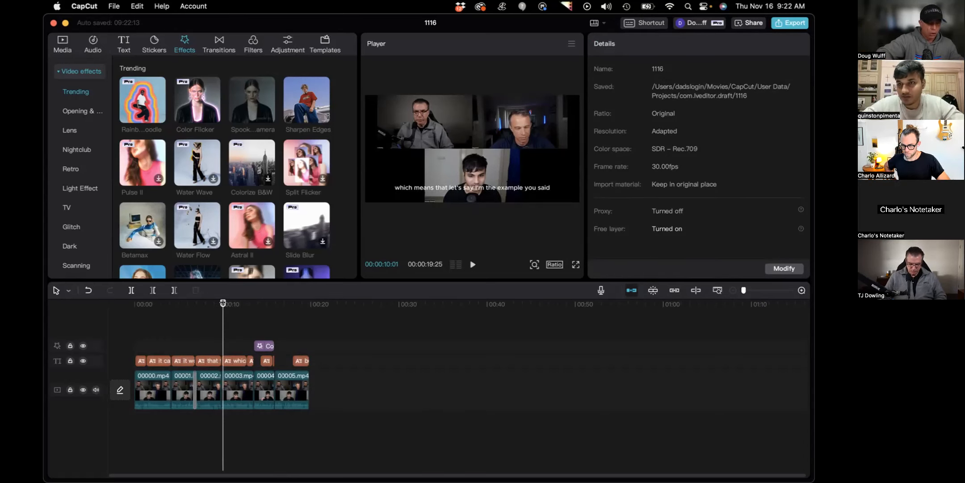
{"action": "left_click_drag", "start_coordinate": [223, 304], "coordinate": [174, 300]}
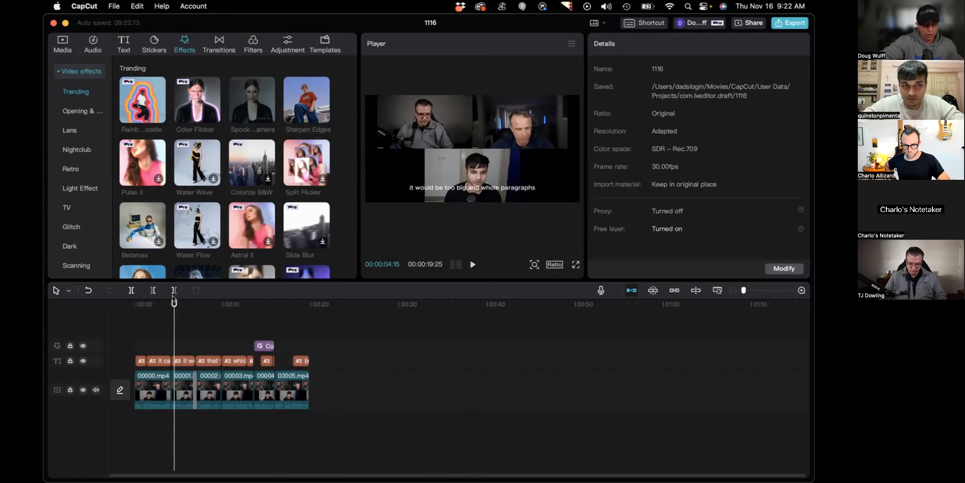
{"action": "left_click_drag", "start_coordinate": [174, 301], "coordinate": [225, 315]}
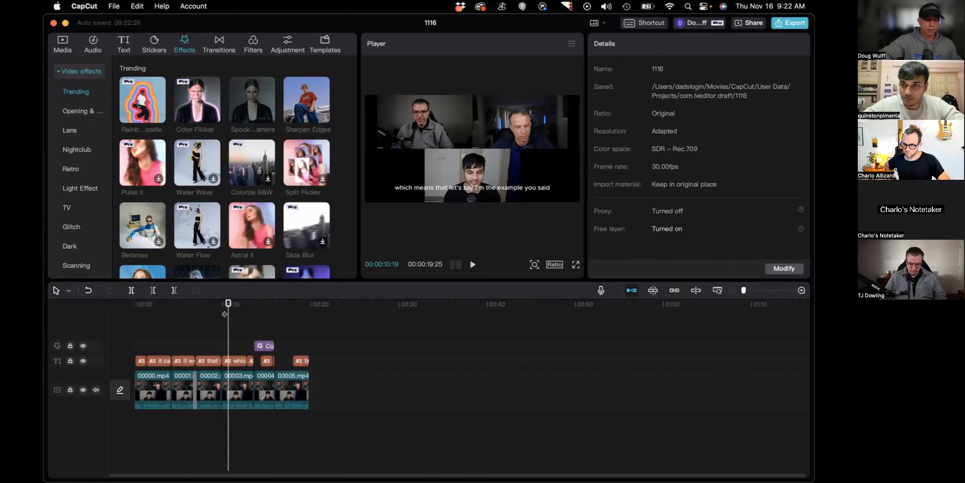
- Switch to TimeBolt, undo keeping only the marked cuts, and clear all markers from the timeline
{"action": "key", "text": "super+Tab"}
{"action": "scroll", "coordinate": [183, 287], "scroll_direction": "up", "scroll_amount": 15}
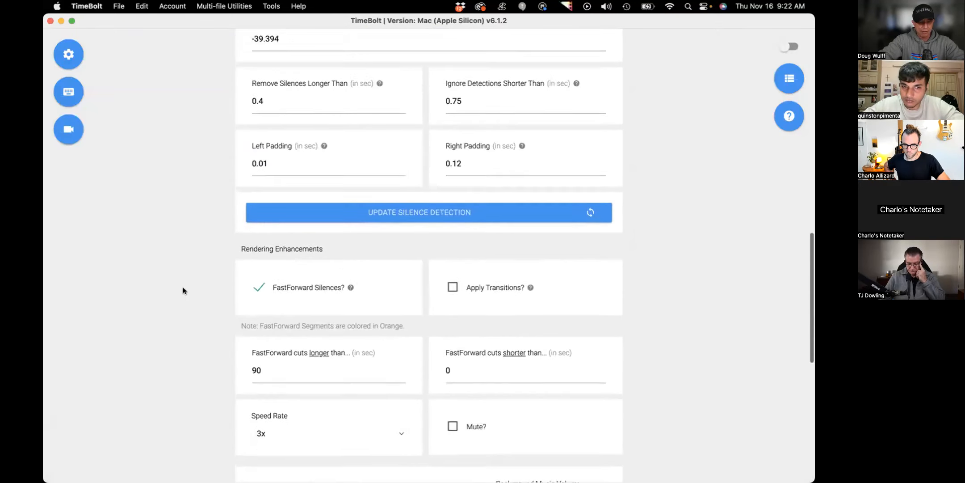
{"action": "key", "text": "super+z"}
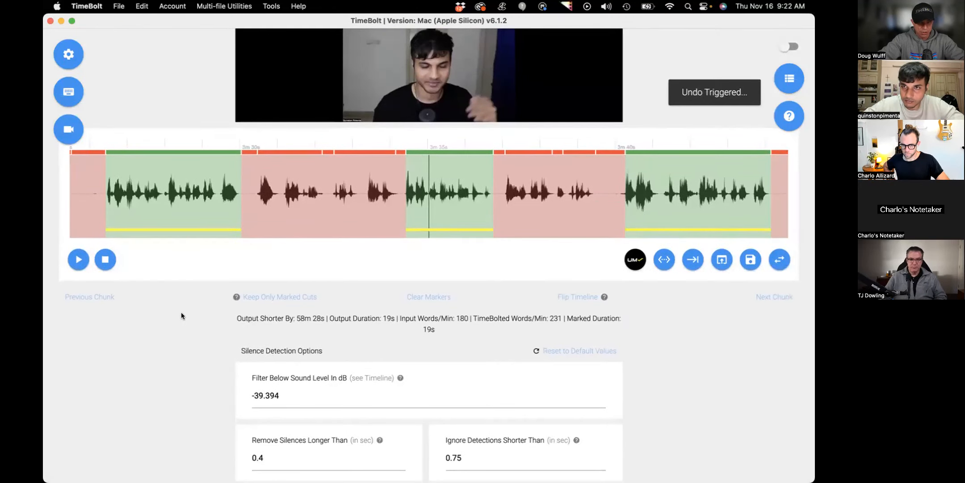
{"action": "left_click", "coordinate": [441, 299]}
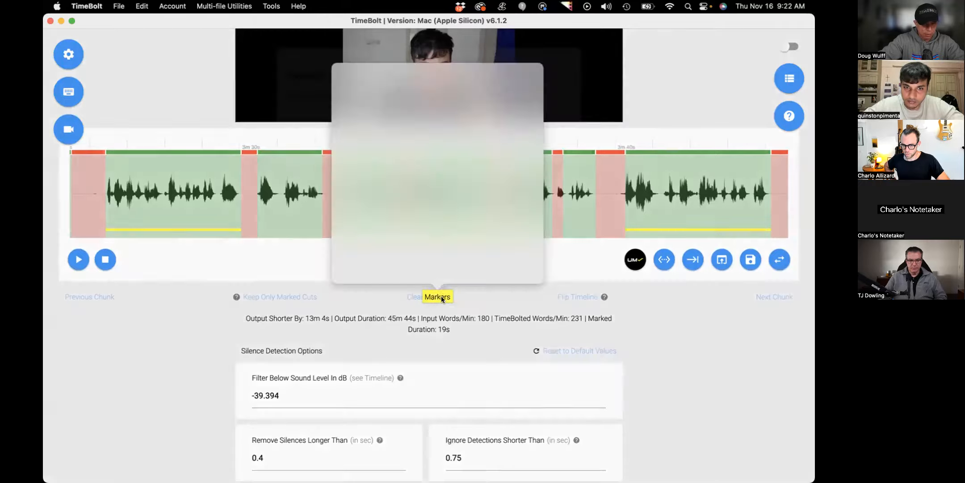
- Check the silence detection settings against the waveform and mark new highlight cuts around 4m 40s on the timeline
{"action": "left_click", "coordinate": [272, 452]}
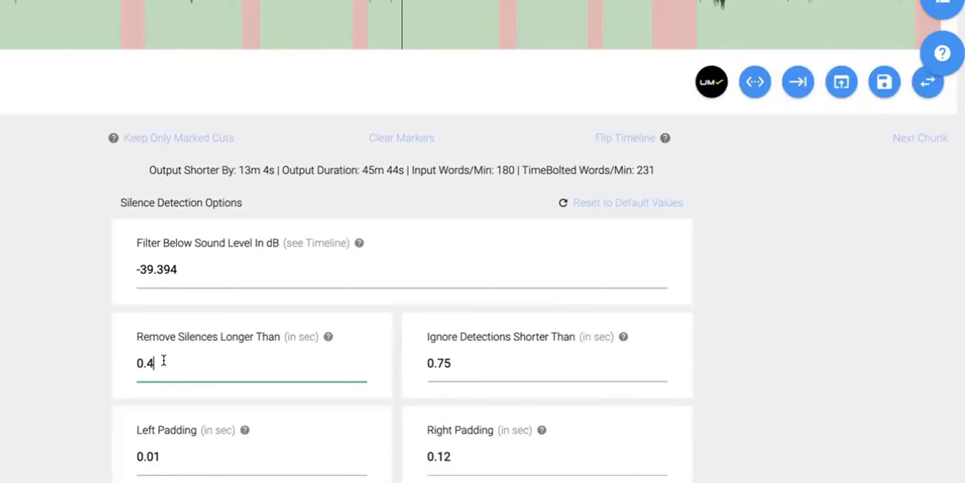
{"action": "scroll", "coordinate": [163, 360], "scroll_direction": "up", "scroll_amount": 2}
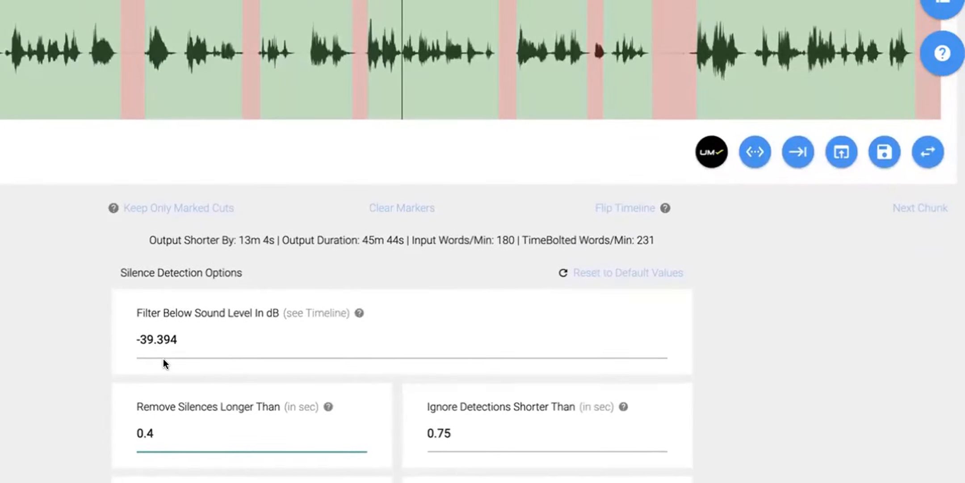
{"action": "scroll", "coordinate": [163, 359], "scroll_direction": "up", "scroll_amount": 1}
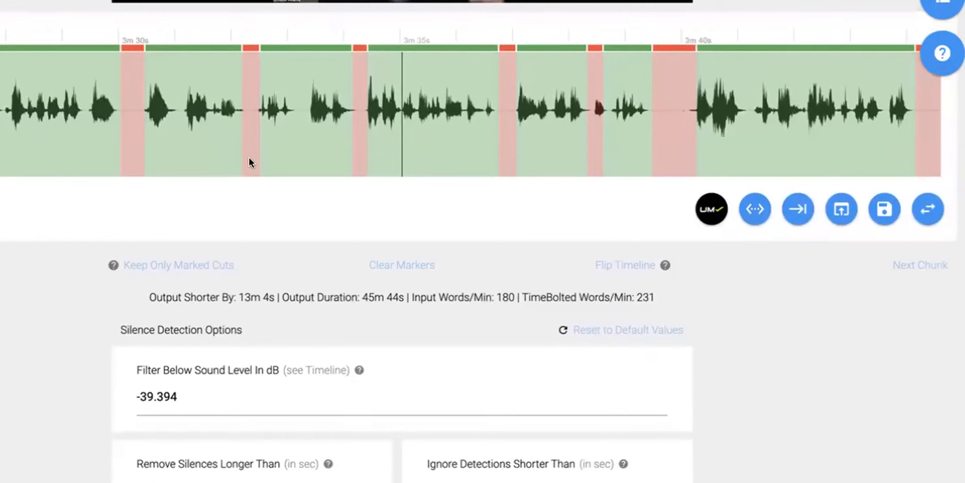
{"action": "mouse_move", "coordinate": [610, 137]}
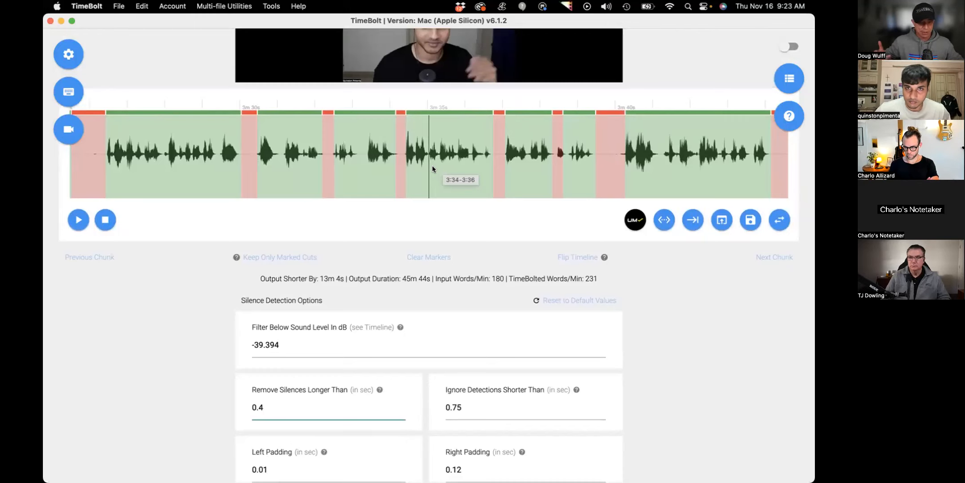
{"action": "scroll", "coordinate": [433, 169], "scroll_direction": "down", "scroll_amount": 3}
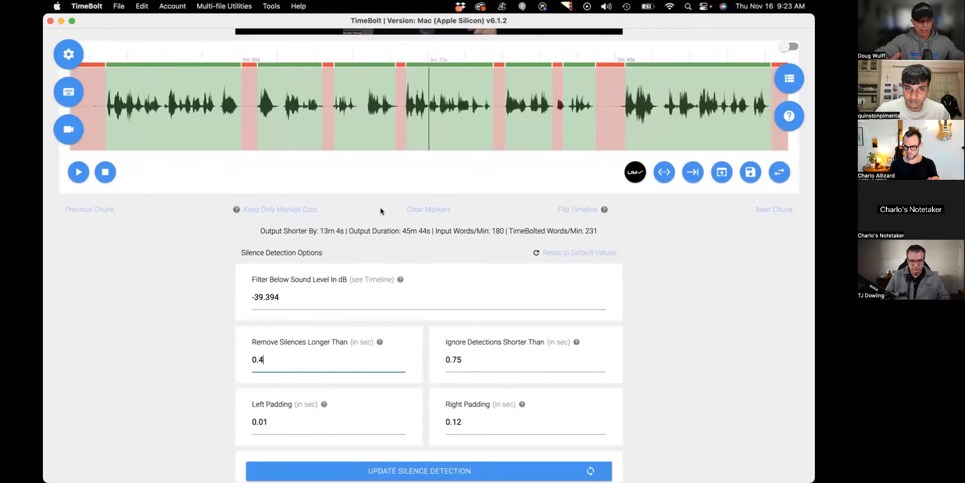
{"action": "scroll", "coordinate": [646, 286], "scroll_direction": "down", "scroll_amount": 3}
{"action": "left_click", "coordinate": [646, 291]}
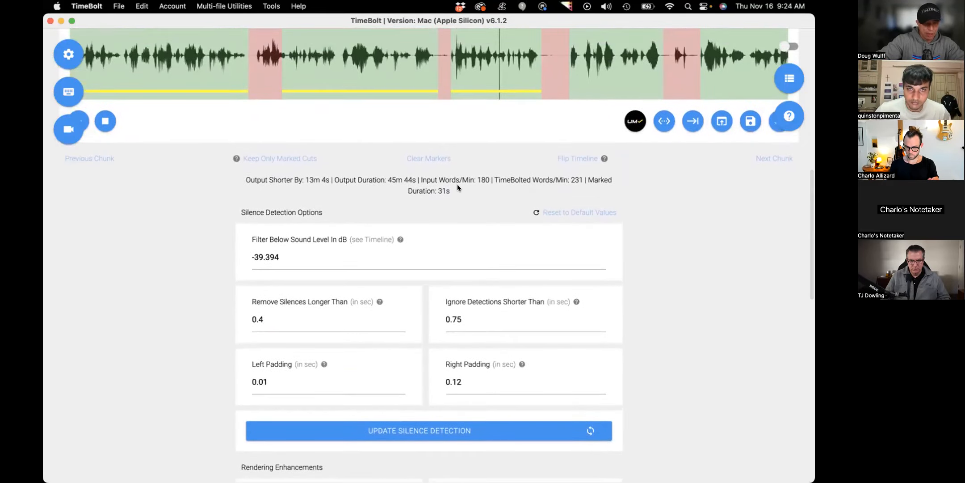
- Activate Turbo Mode with a time limit of 25 seconds and open its additional render options
{"action": "scroll", "coordinate": [636, 238], "scroll_direction": "down", "scroll_amount": 10}
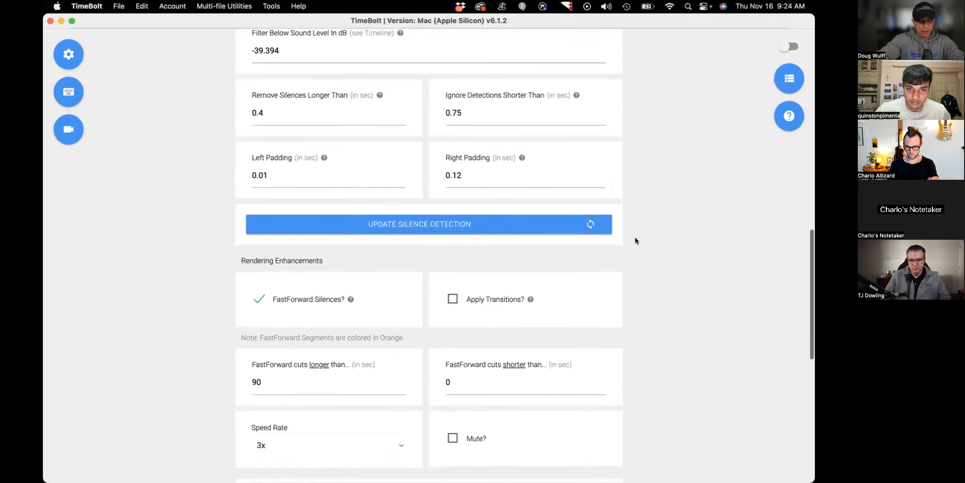
{"action": "scroll", "coordinate": [636, 241], "scroll_direction": "down", "scroll_amount": 2}
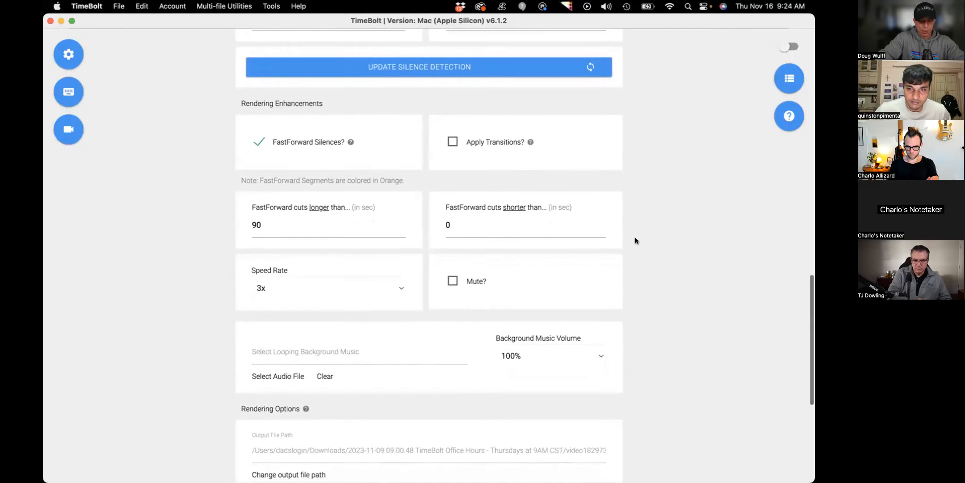
{"action": "scroll", "coordinate": [636, 241], "scroll_direction": "down", "scroll_amount": 8}
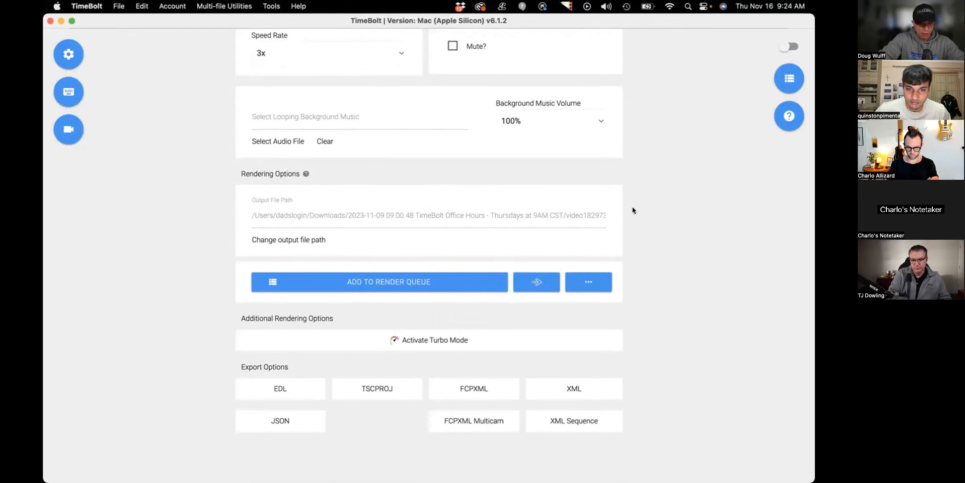
{"action": "scroll", "coordinate": [633, 207], "scroll_direction": "up", "scroll_amount": 15}
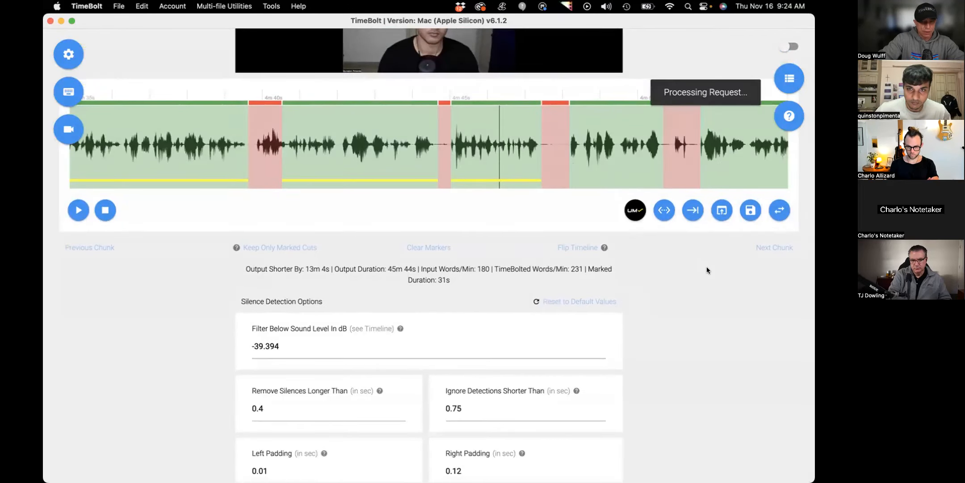
{"action": "scroll", "coordinate": [706, 268], "scroll_direction": "down", "scroll_amount": 15}
{"action": "left_click", "coordinate": [431, 322]}
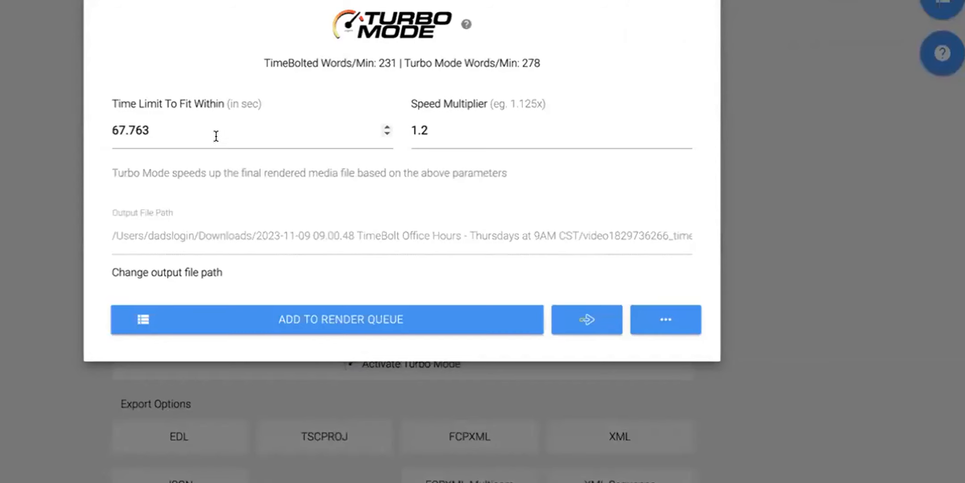
{"action": "double_click", "coordinate": [305, 170]}
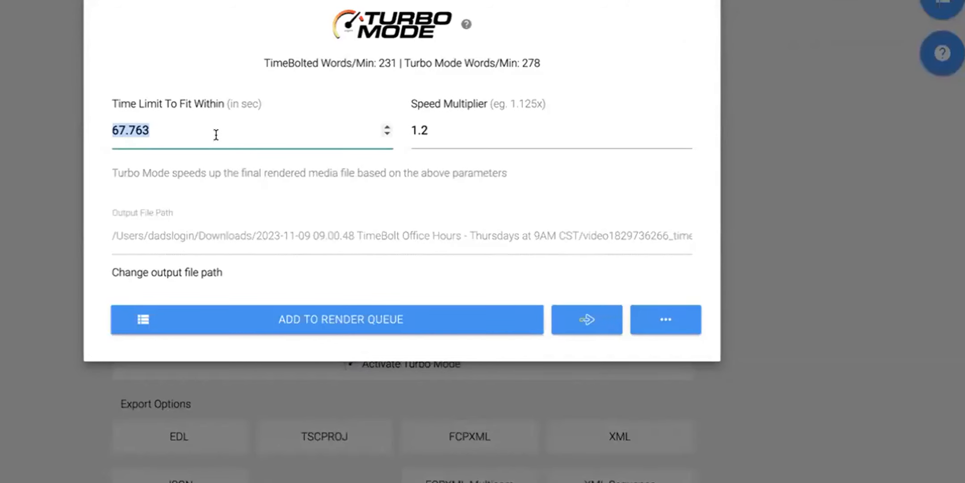
{"action": "type", "text": "25"}
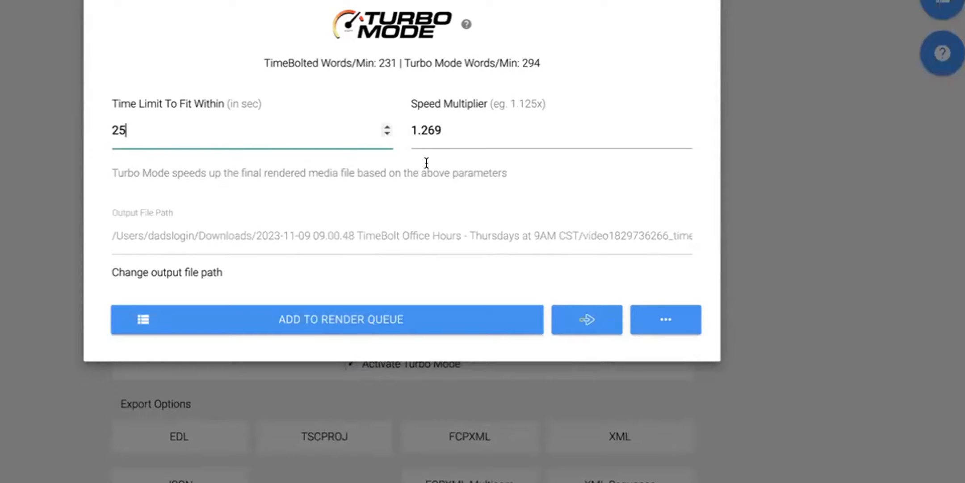
{"action": "left_click", "coordinate": [460, 138]}
{"action": "left_click", "coordinate": [598, 293]}
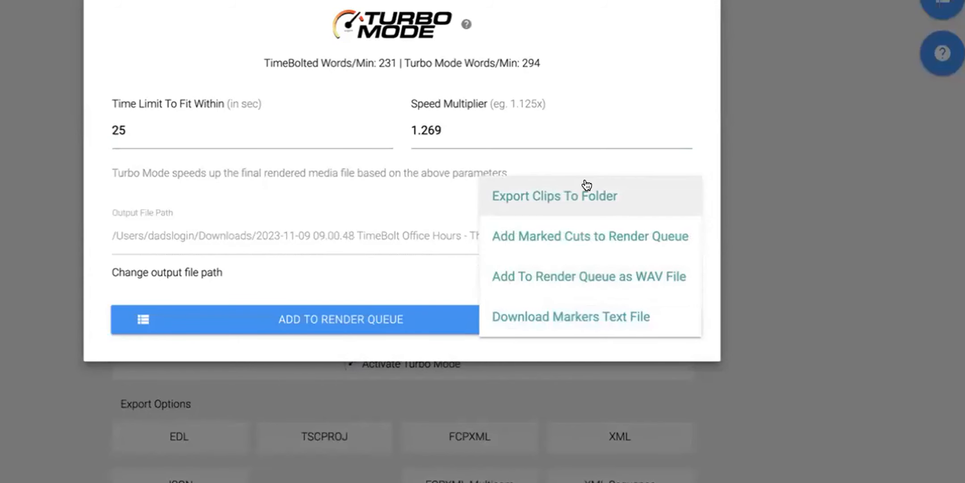